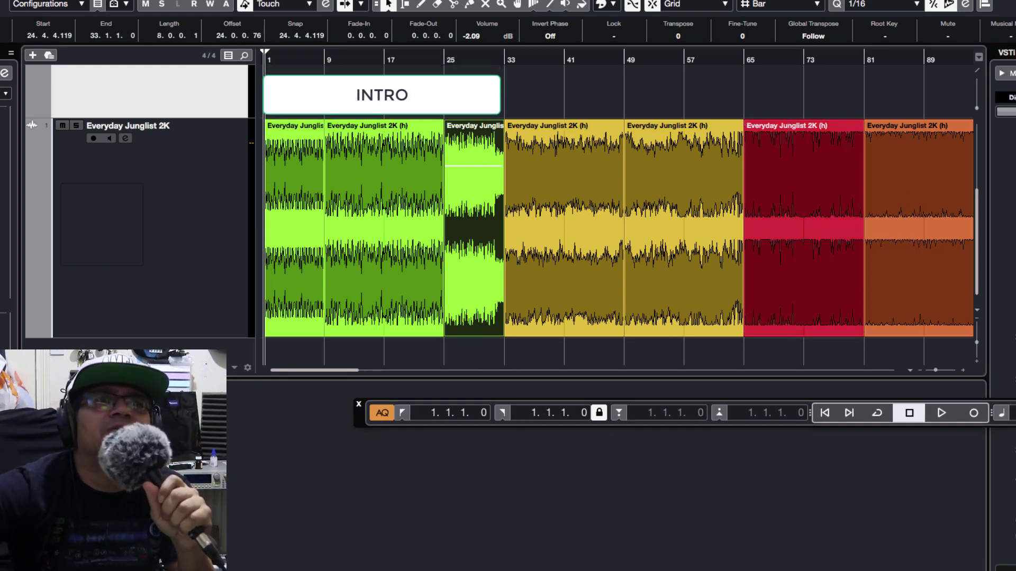
# Step: Reposition the floating transport bar below the arrangement and start playback of the track from bar 1
pyautogui.moveTo(365, 414); pyautogui.dragTo(99, 463)
pyautogui.click(681, 461)
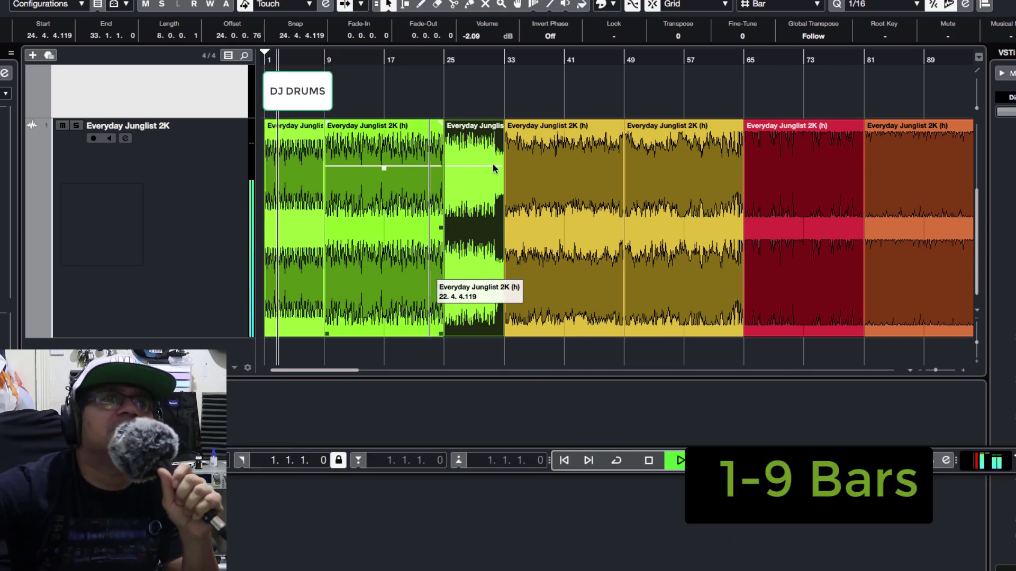
pyautogui.moveTo(447, 174); pyautogui.dragTo(455, 139)
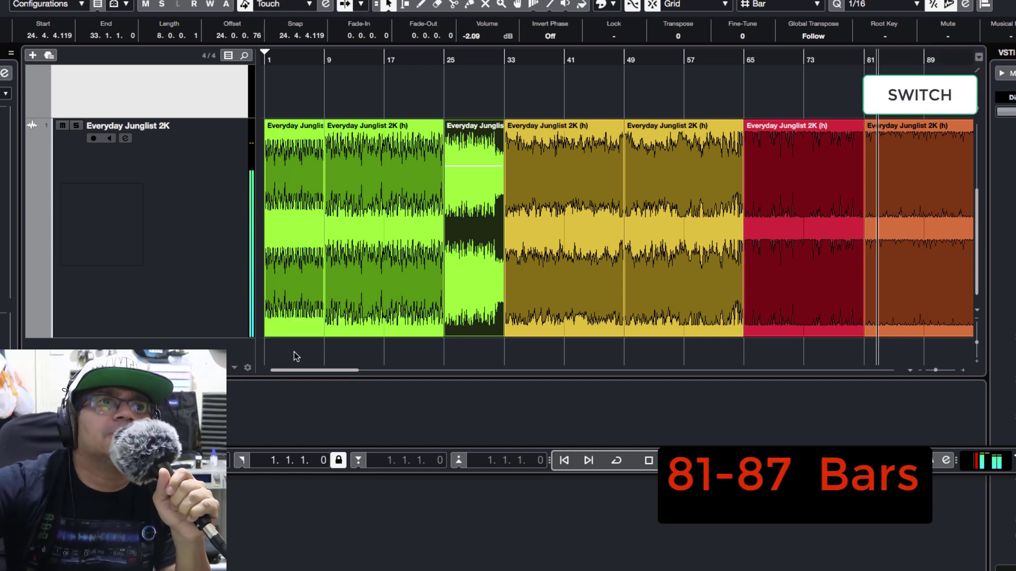
# Step: Examine the red and orange sections between bars 65 and 97 of the arrangement while the track plays
pyautogui.moveTo(300, 376); pyautogui.dragTo(344, 376)
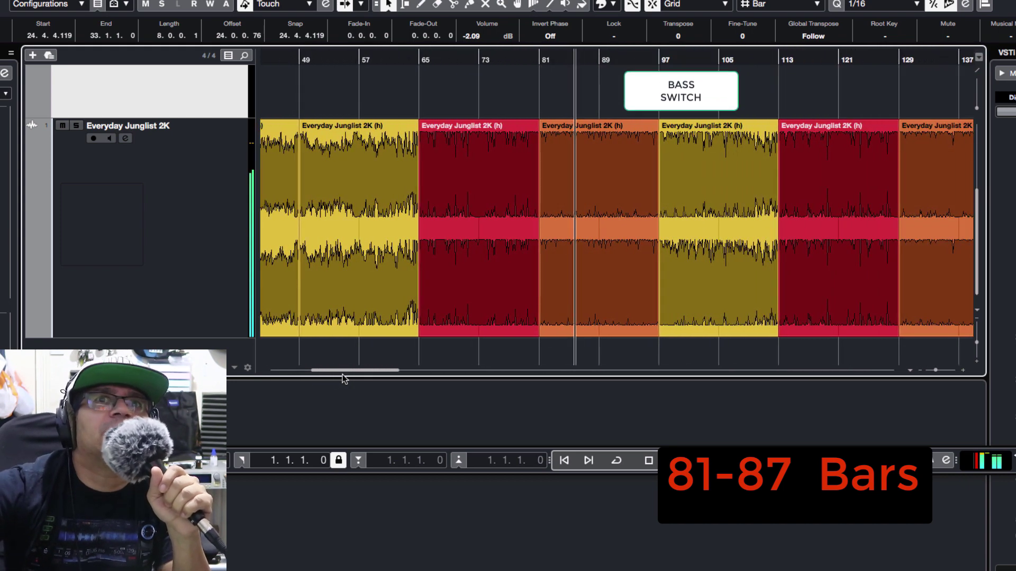
pyautogui.click(519, 334)
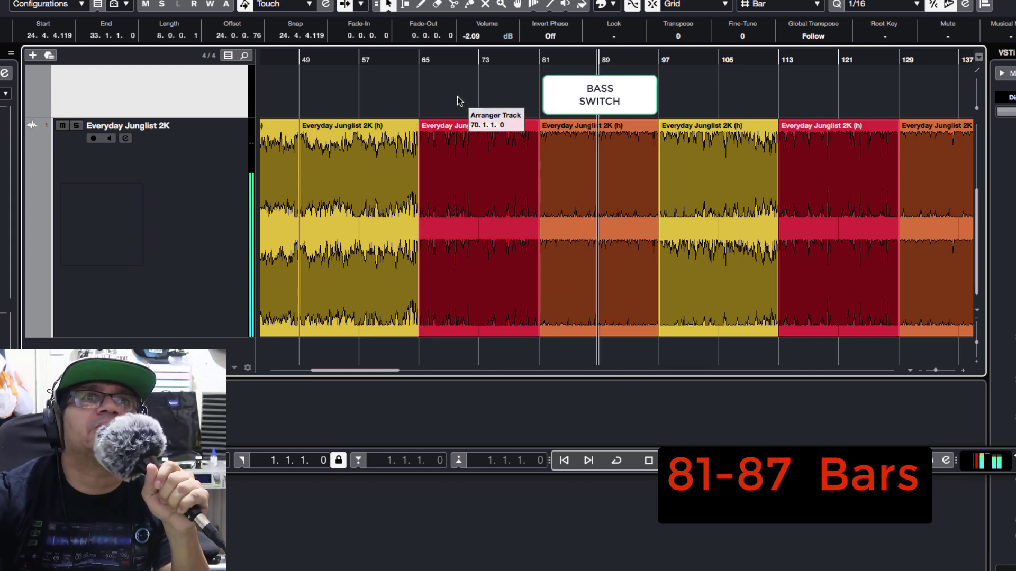
pyautogui.click(638, 128)
pyautogui.click(527, 174)
pyautogui.click(590, 129)
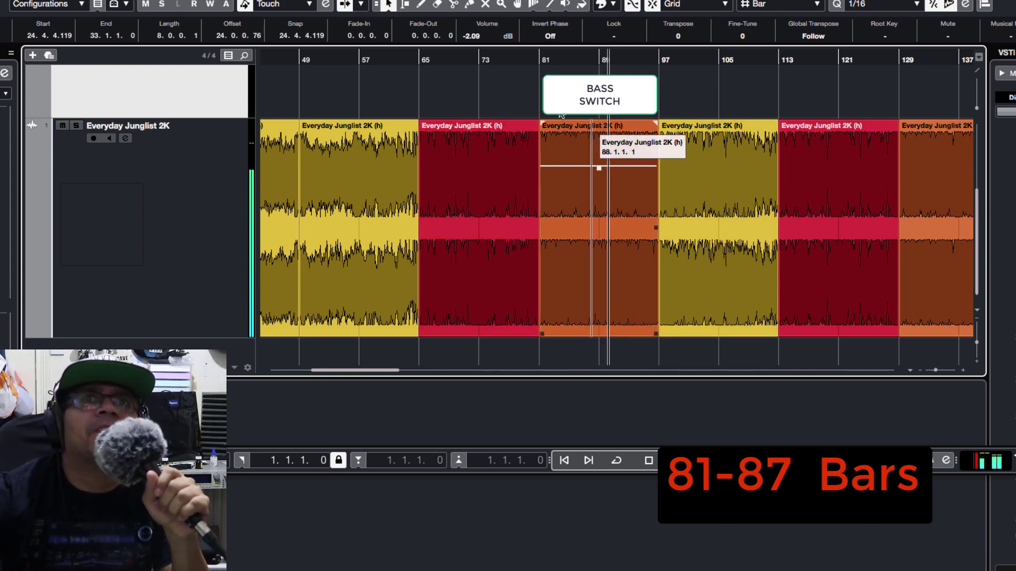
pyautogui.click(765, 203)
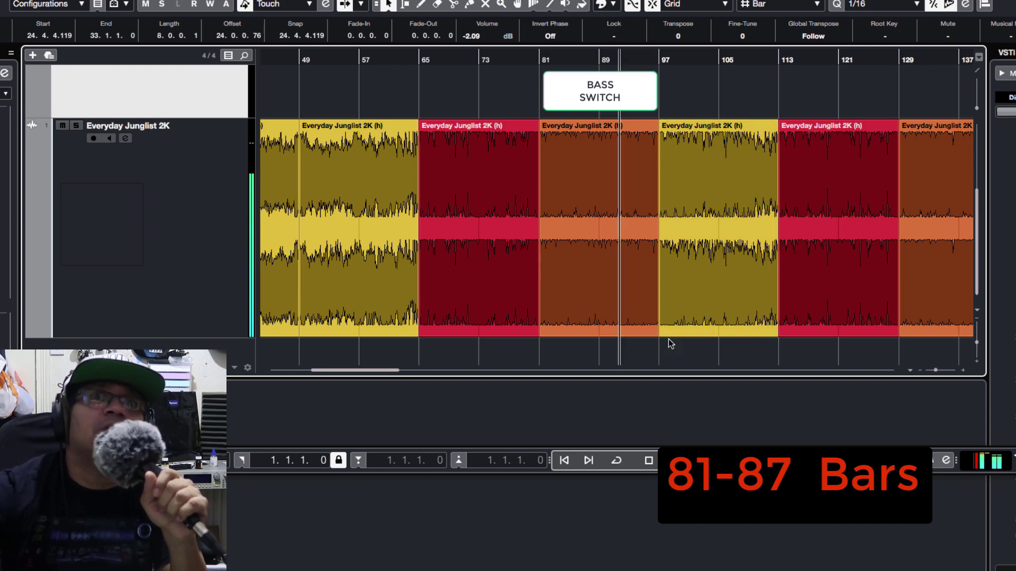
pyautogui.click(553, 312)
pyautogui.click(514, 328)
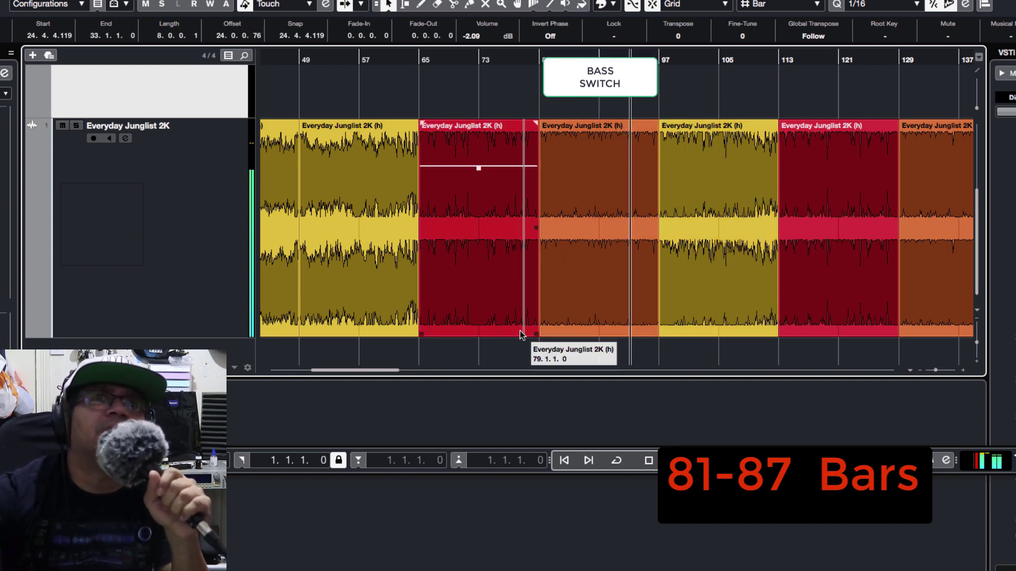
pyautogui.press('space')
pyautogui.click(716, 165)
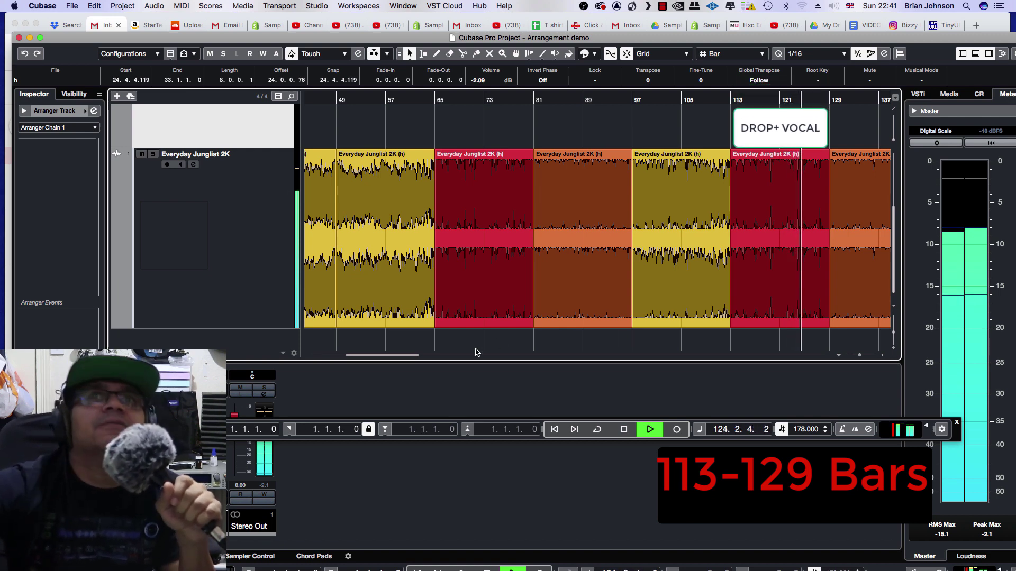
# Step: Follow the playback through the coloured arrangement sections from bar 113 up to the purple section at bar 193
pyautogui.hscroll(3, 424, 357)
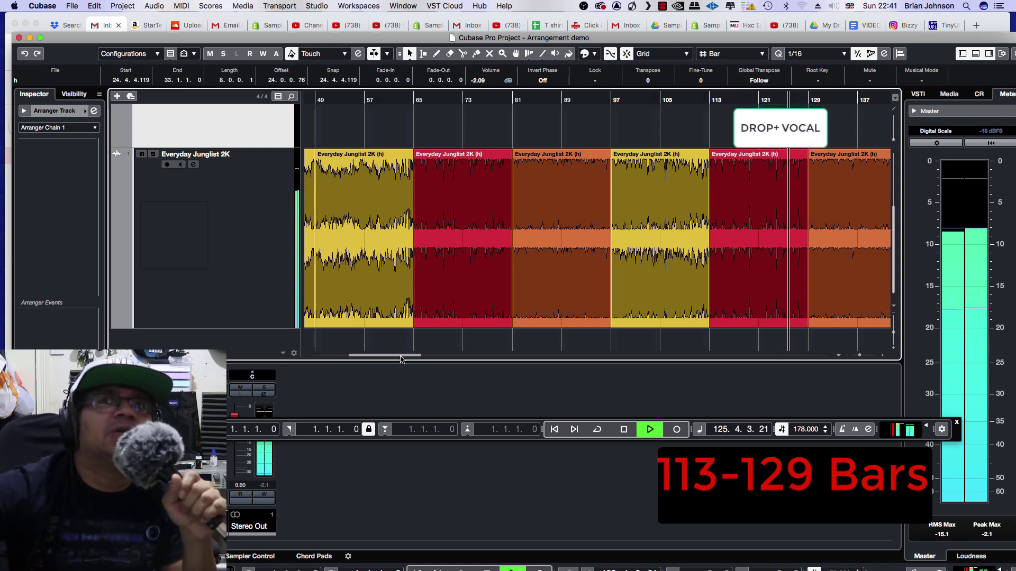
pyautogui.moveTo(407, 360); pyautogui.dragTo(431, 357)
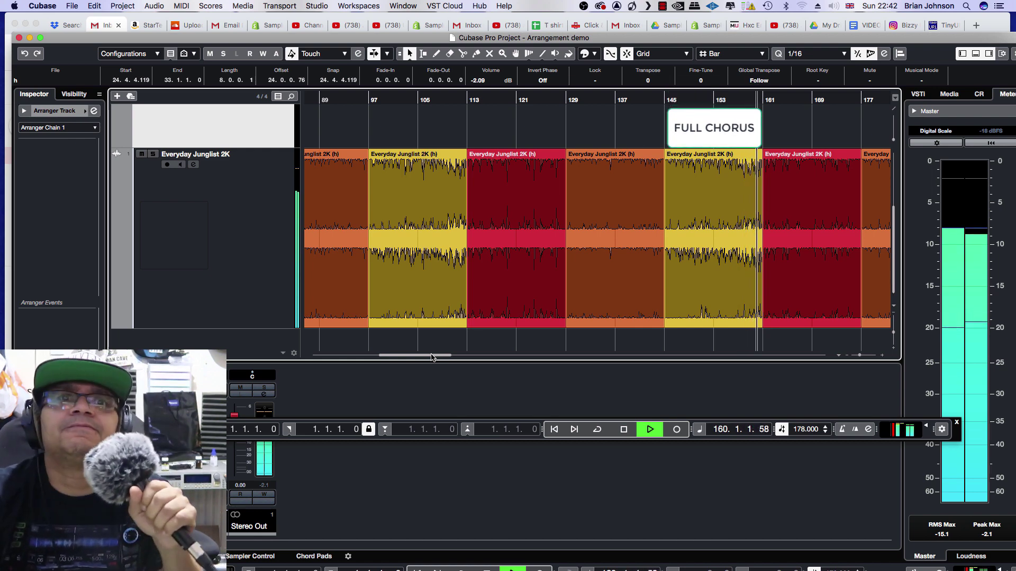
pyautogui.moveTo(392, 360); pyautogui.dragTo(414, 362)
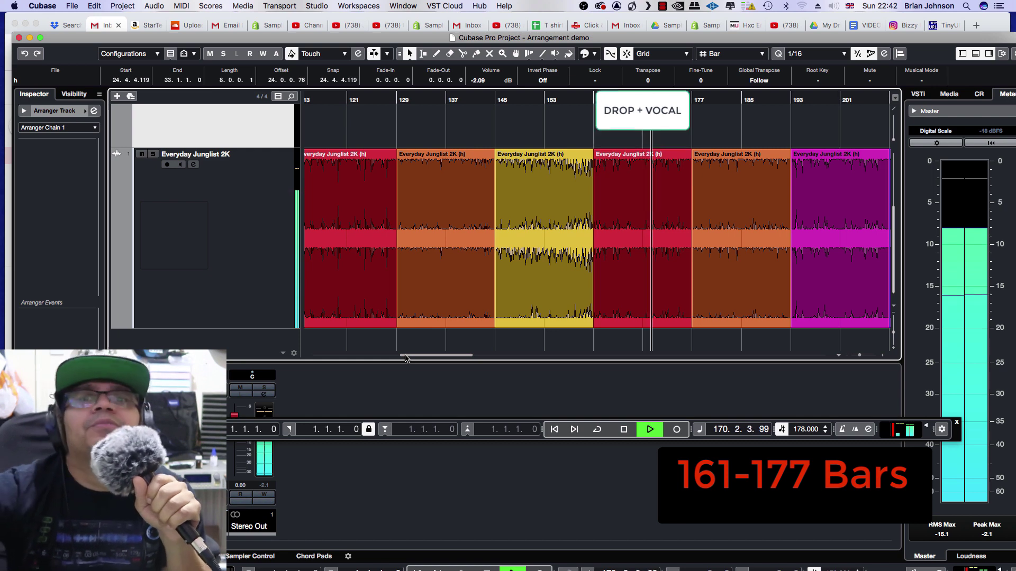
# Step: Check the elapsed playing time in timecode and seconds, and return the primary time format to Bars+Beats
pyautogui.click(694, 432)
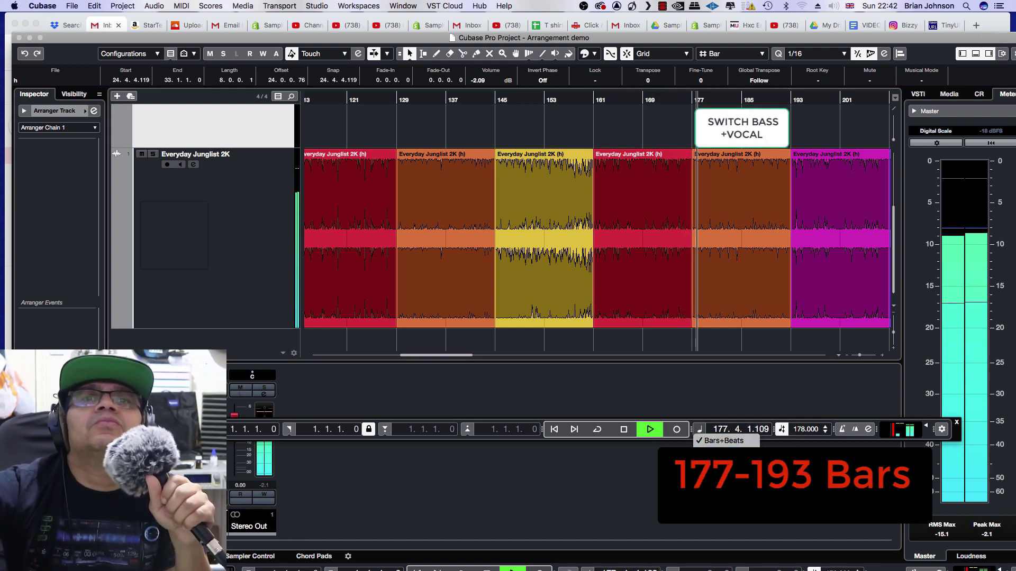
pyautogui.click(722, 464)
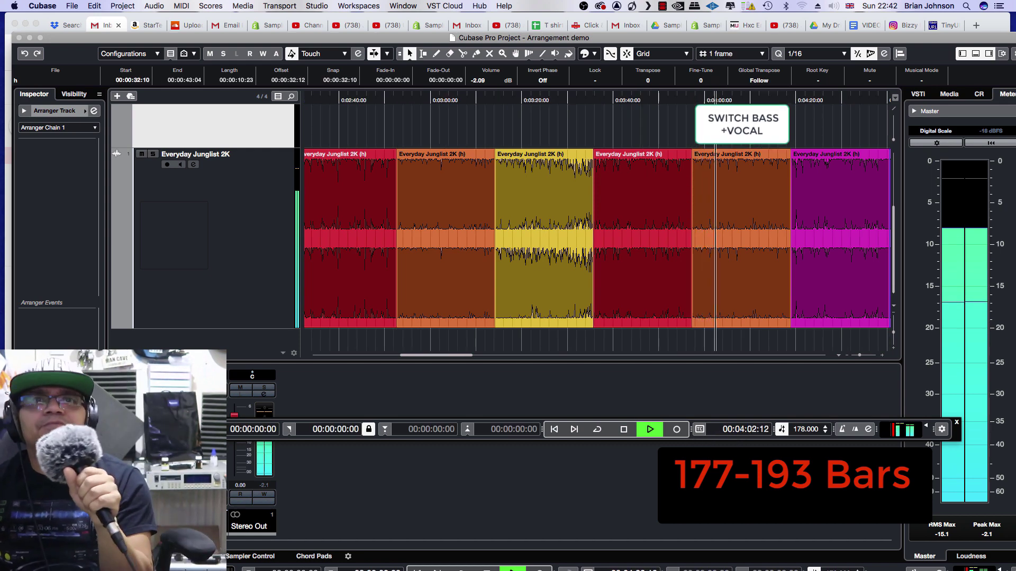
pyautogui.rightClick(695, 434)
pyautogui.click(695, 432)
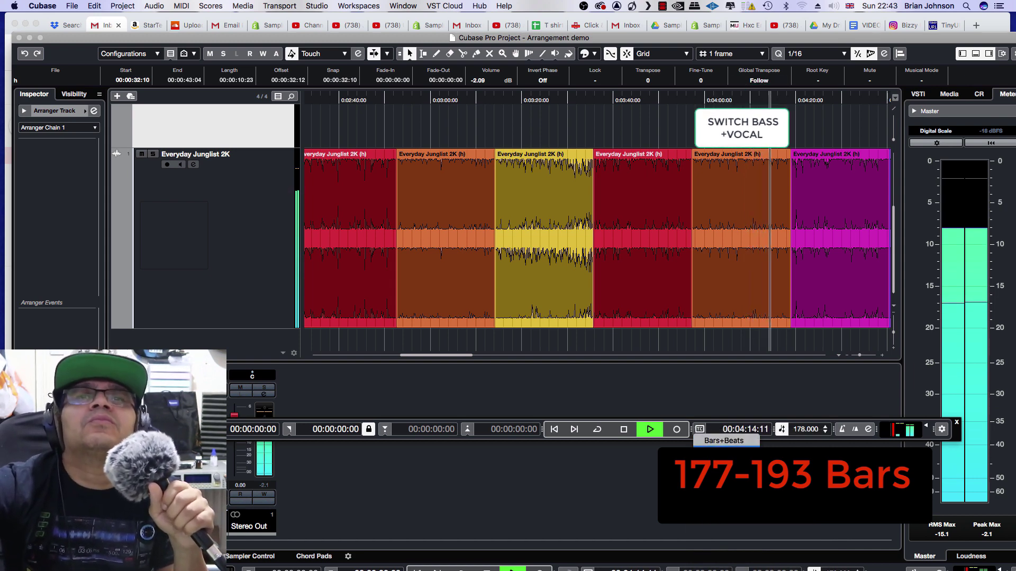
pyautogui.click(698, 430)
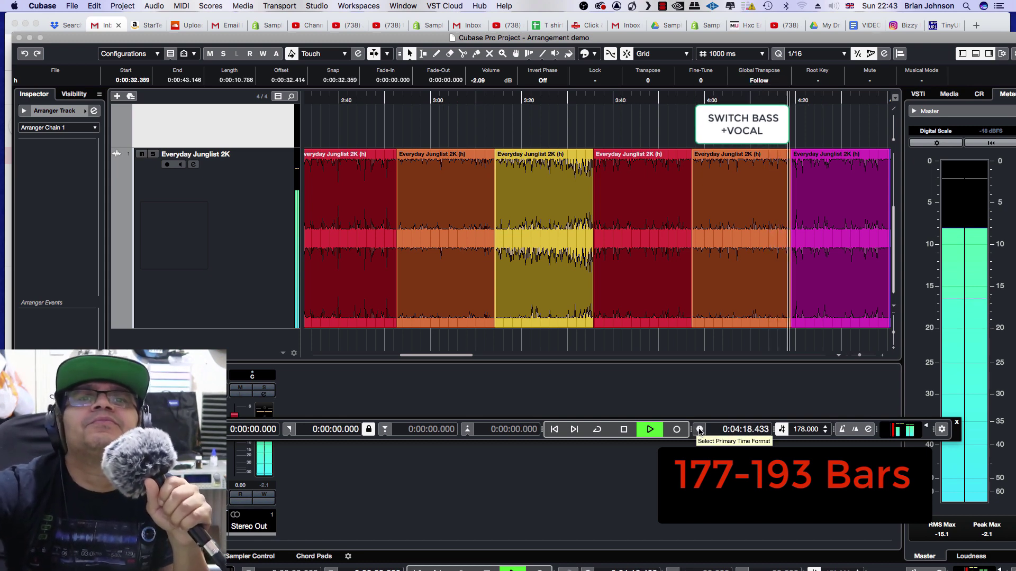
pyautogui.click(702, 443)
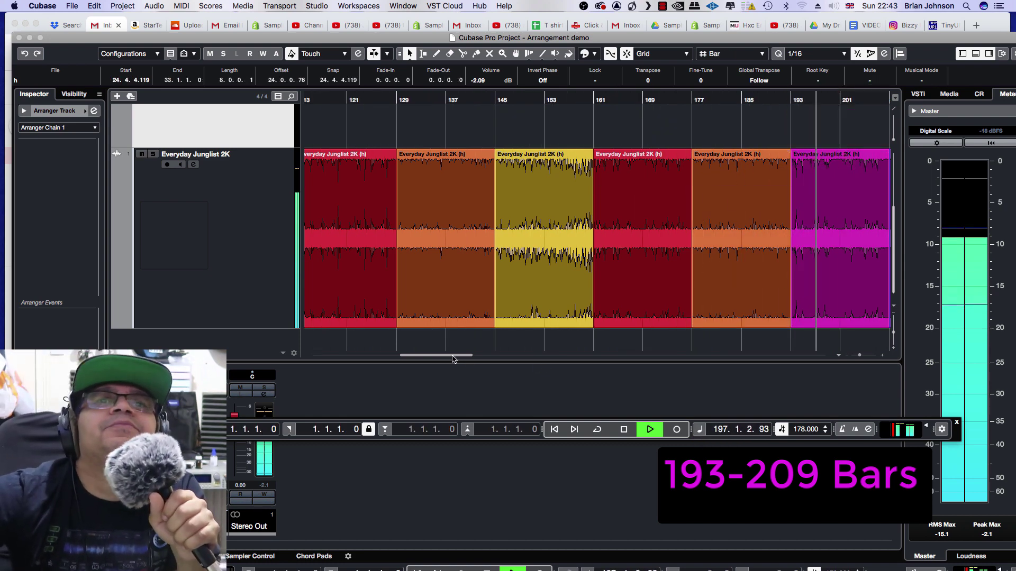
# Step: Follow the playback through the closing arrangement sections from bar 193 to the track's end at bar 273
pyautogui.moveTo(452, 358); pyautogui.dragTo(492, 351)
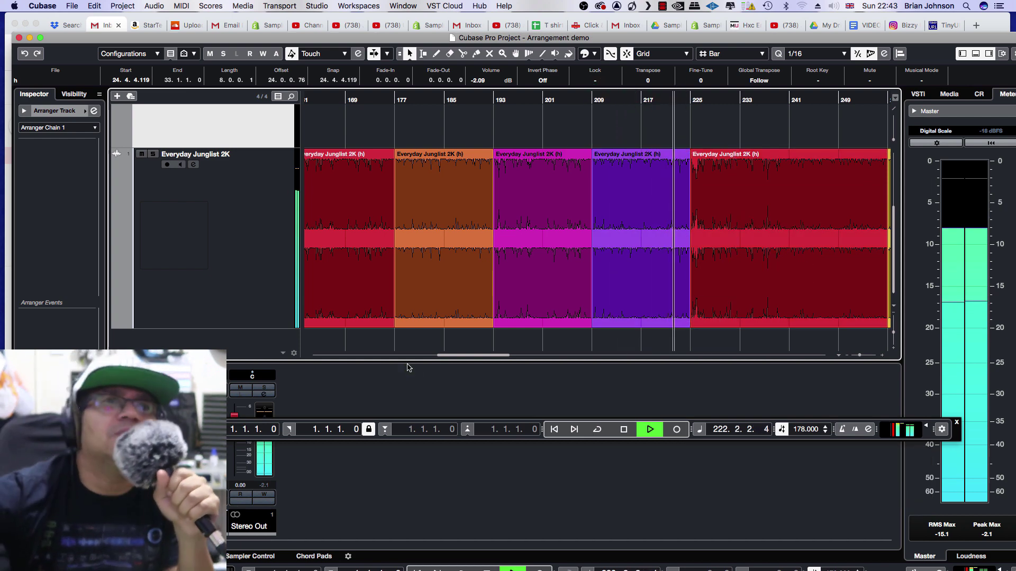
pyautogui.moveTo(446, 357); pyautogui.dragTo(463, 358)
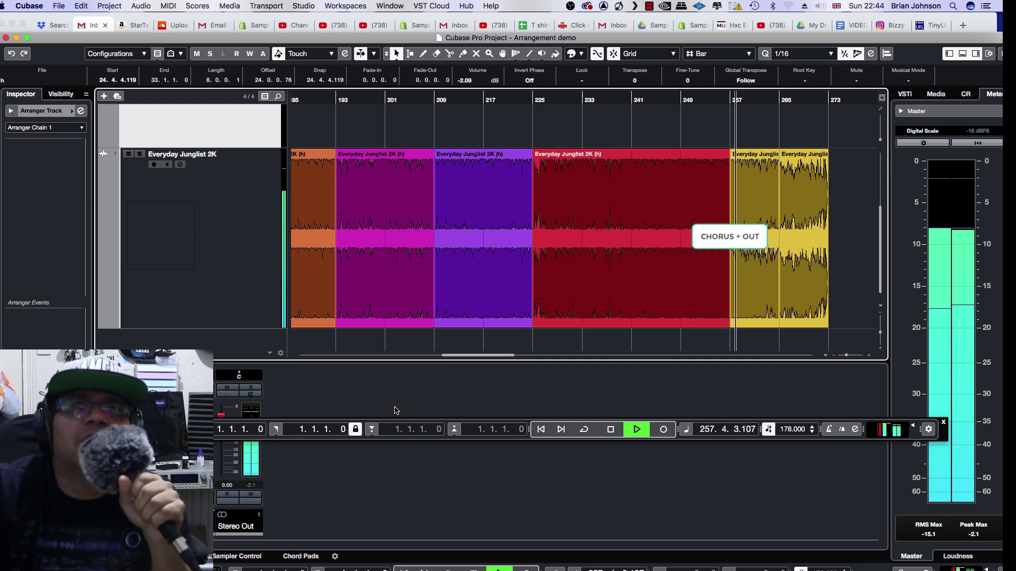
# Step: Set the primary time format to timecode and stop playback at the end of the track
pyautogui.click(677, 432)
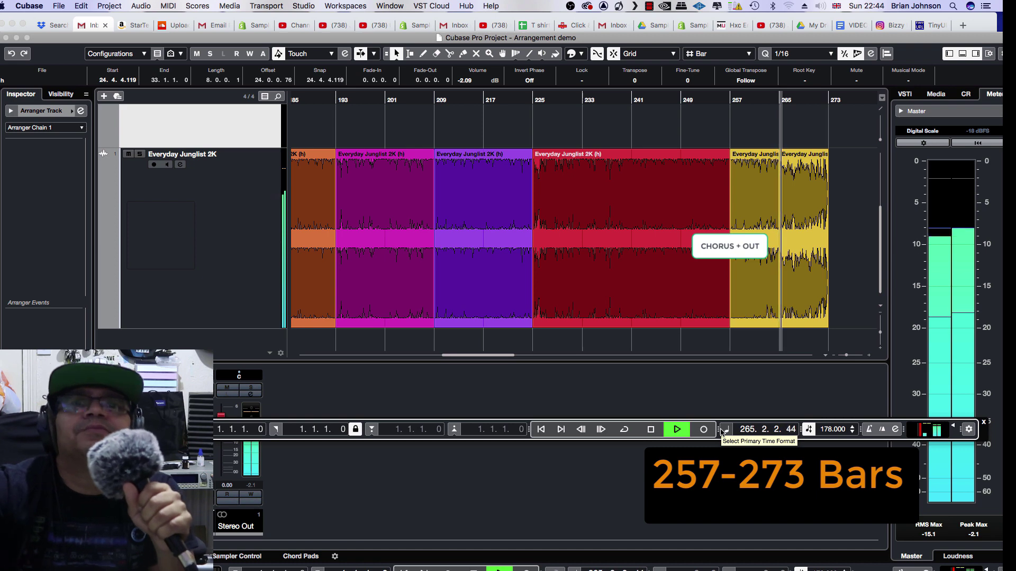
pyautogui.click(751, 462)
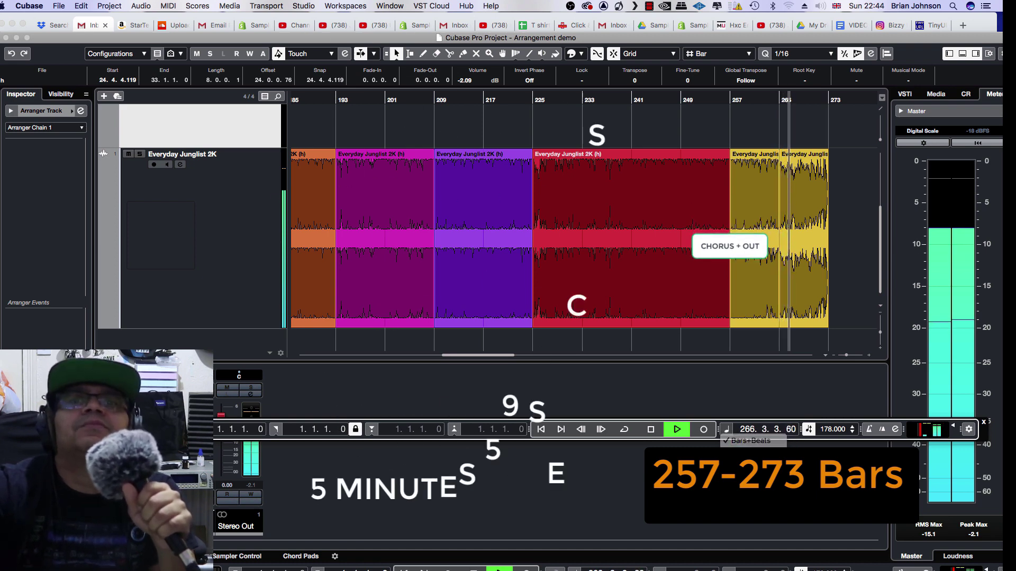
pyautogui.click(611, 286)
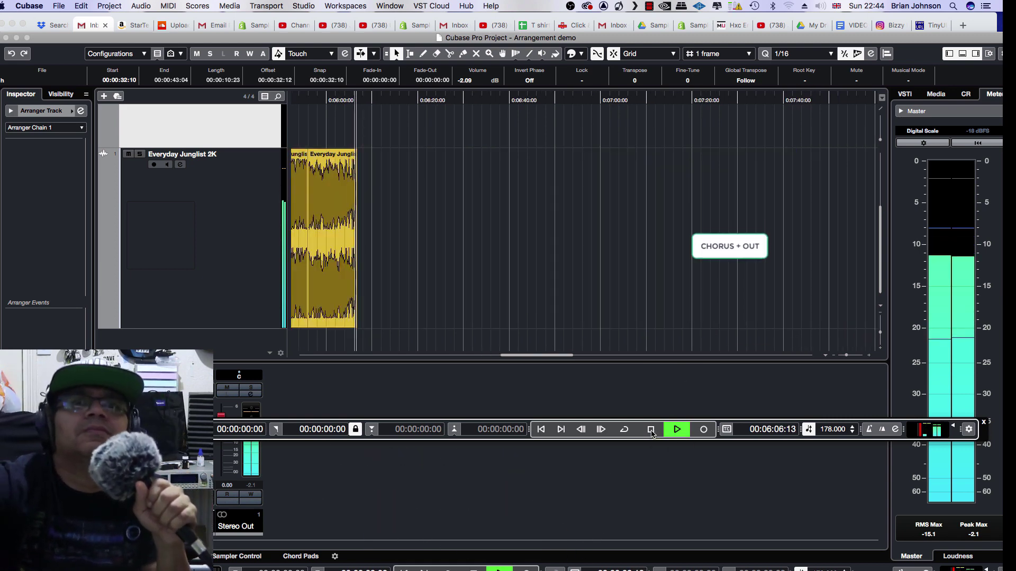
pyautogui.click(651, 433)
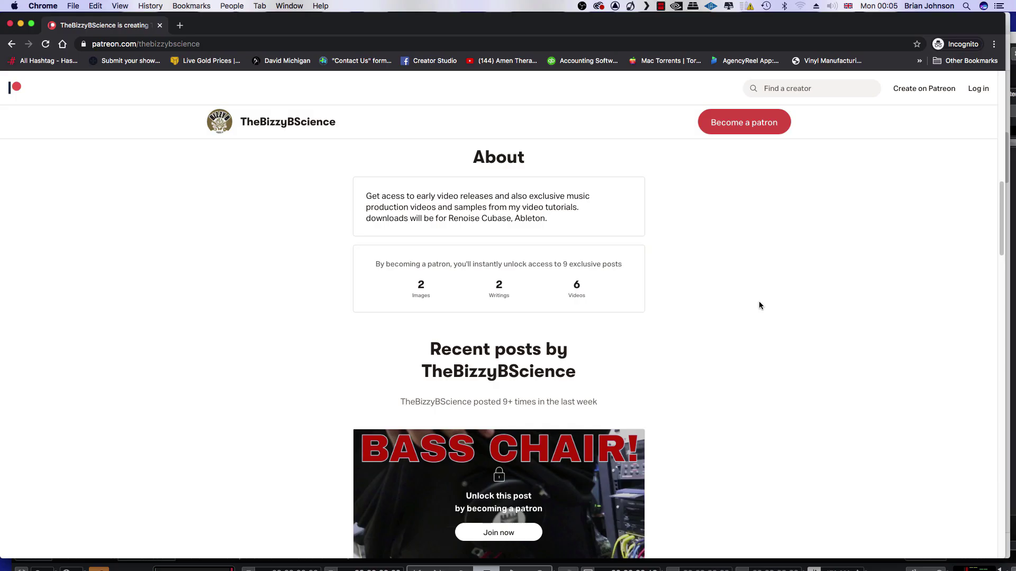
# Step: Look through the recent posts on TheBizzyBScience's Patreon page in the browser, down to the Renoise song file post
pyautogui.scroll(-5, 760, 301)
pyautogui.scroll(-8, 762, 302)
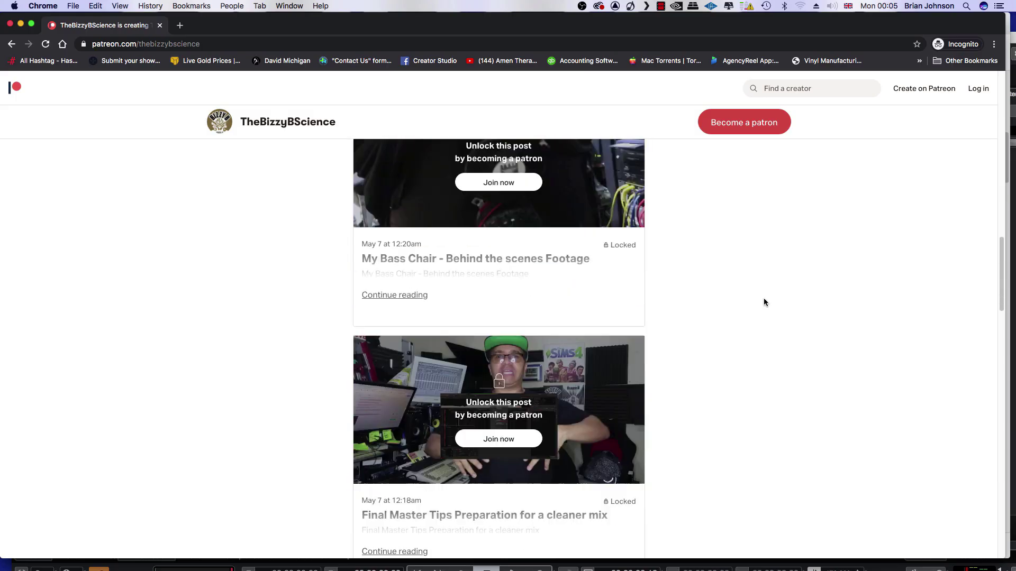
pyautogui.scroll(-9, 764, 302)
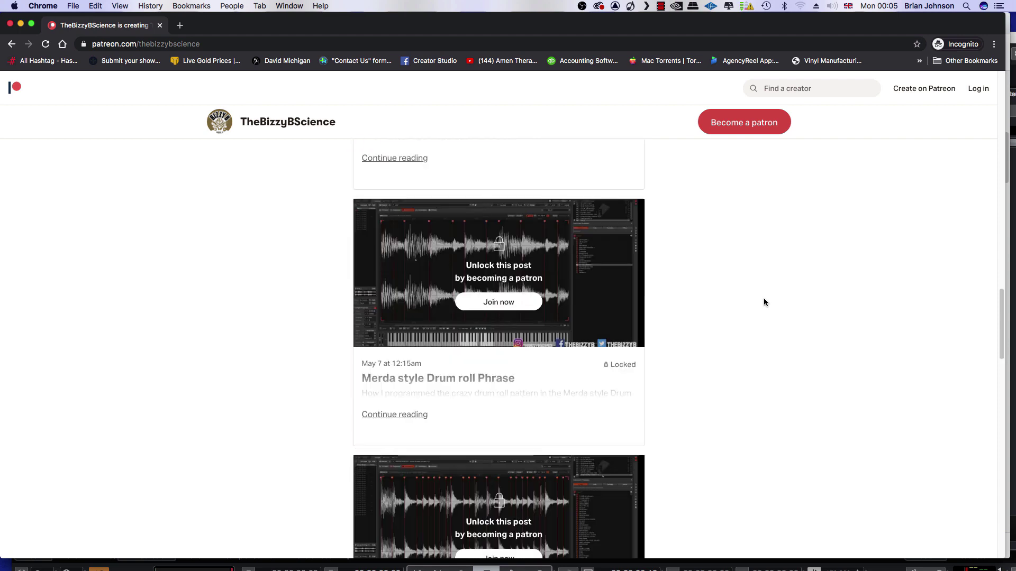
pyautogui.scroll(-12, 764, 302)
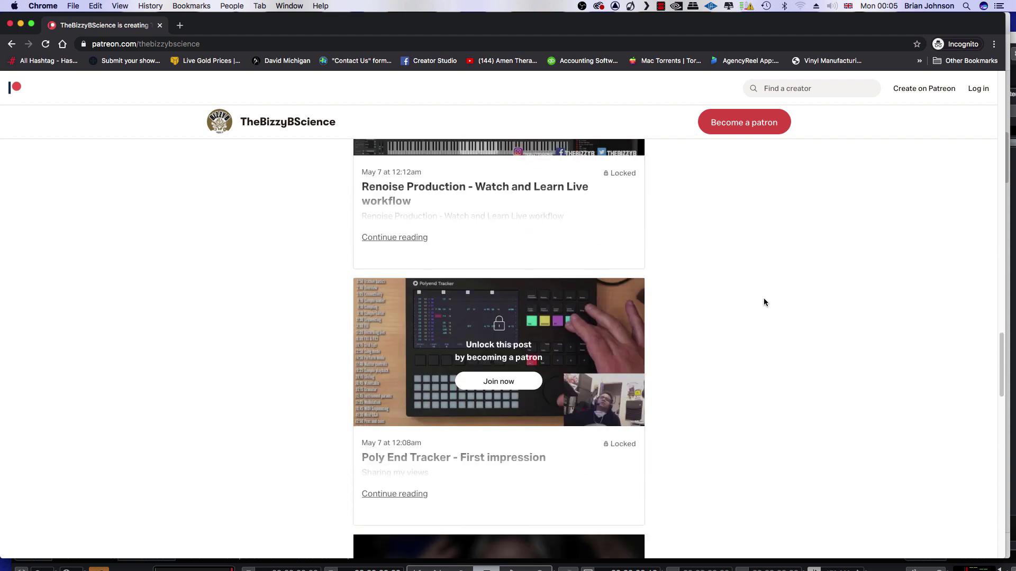
pyautogui.scroll(-1, 764, 302)
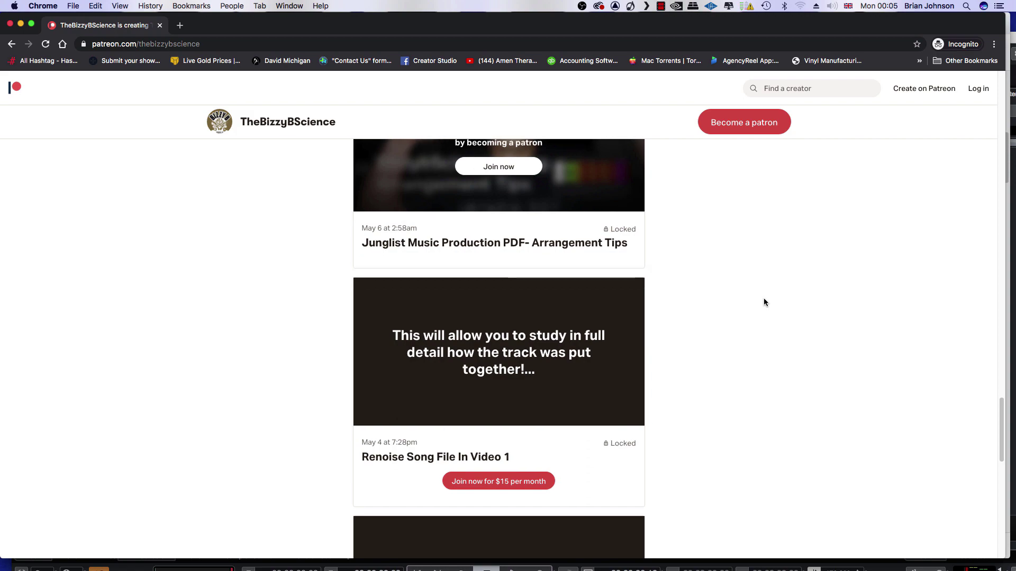